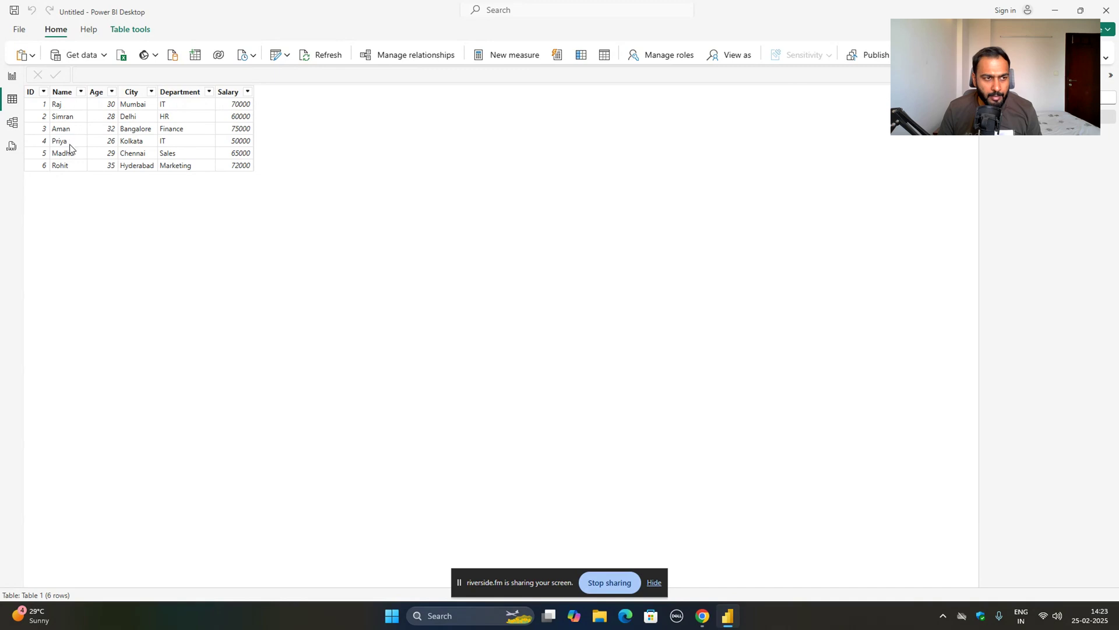
# Compare Table2 with Table 1, then begin a new table formula NEWTABLE = EXCEPT(
pyautogui.click(1021, 134)
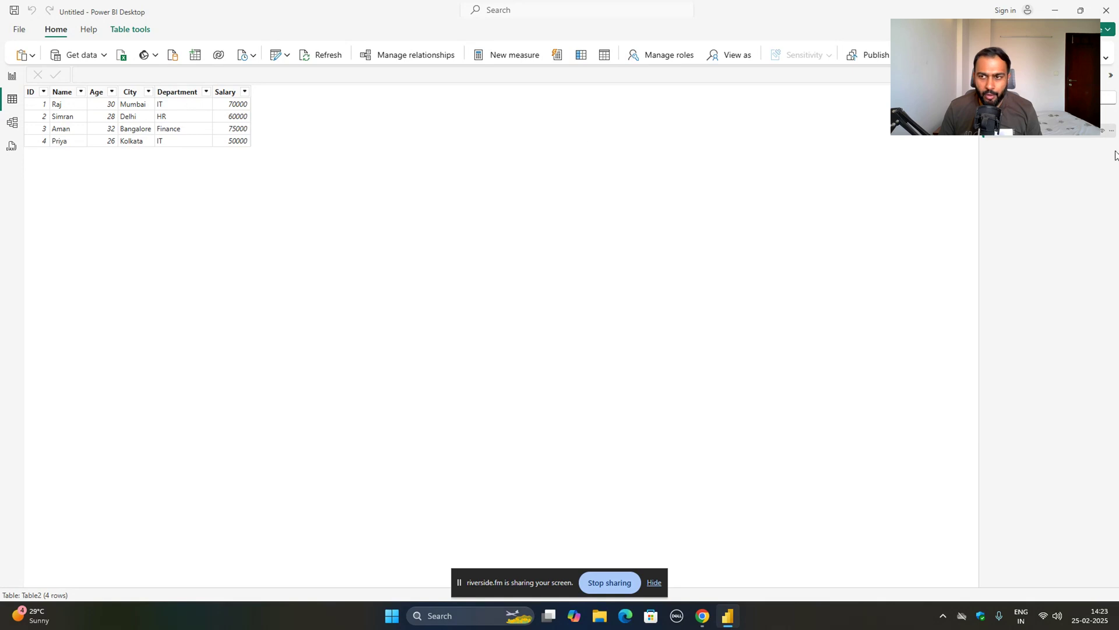
pyautogui.moveTo(1041, 117)
pyautogui.click(1022, 117)
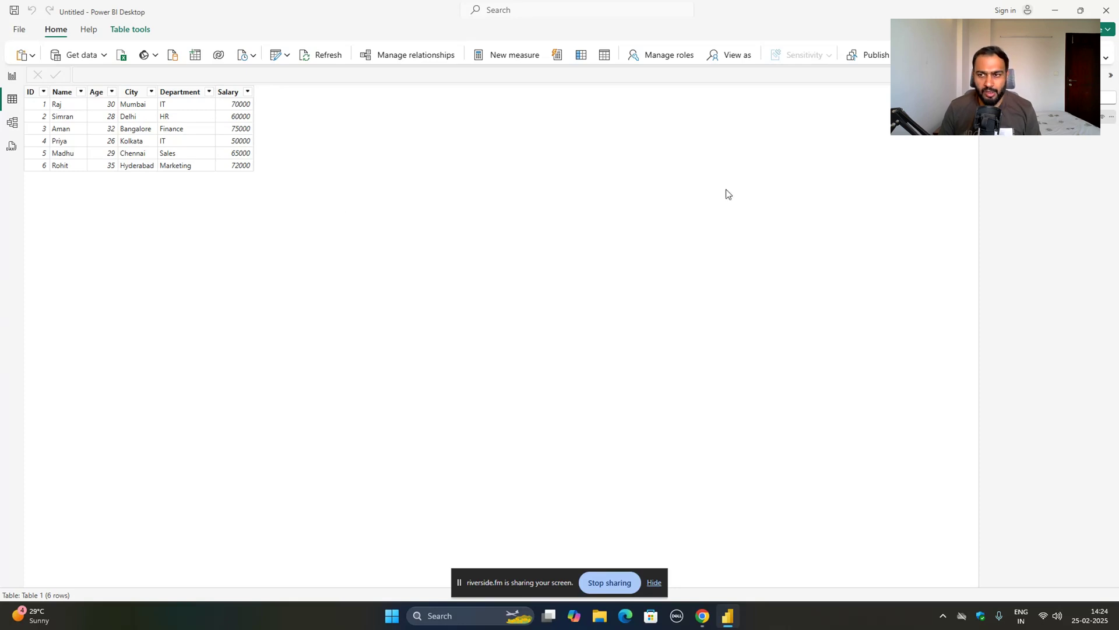
pyautogui.click(131, 37)
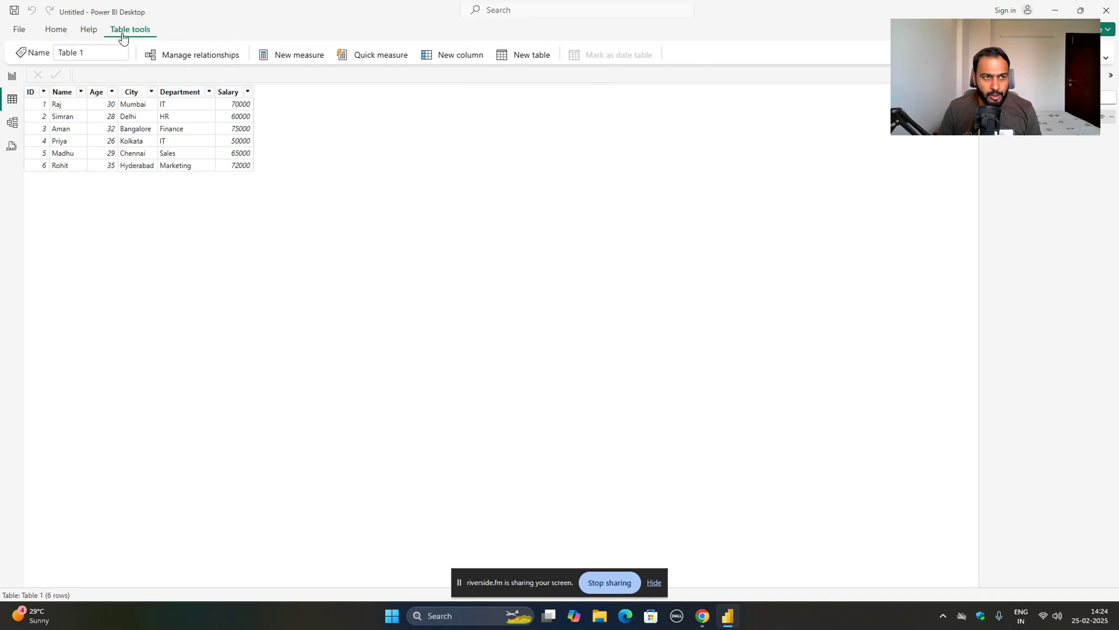
pyautogui.click(529, 57)
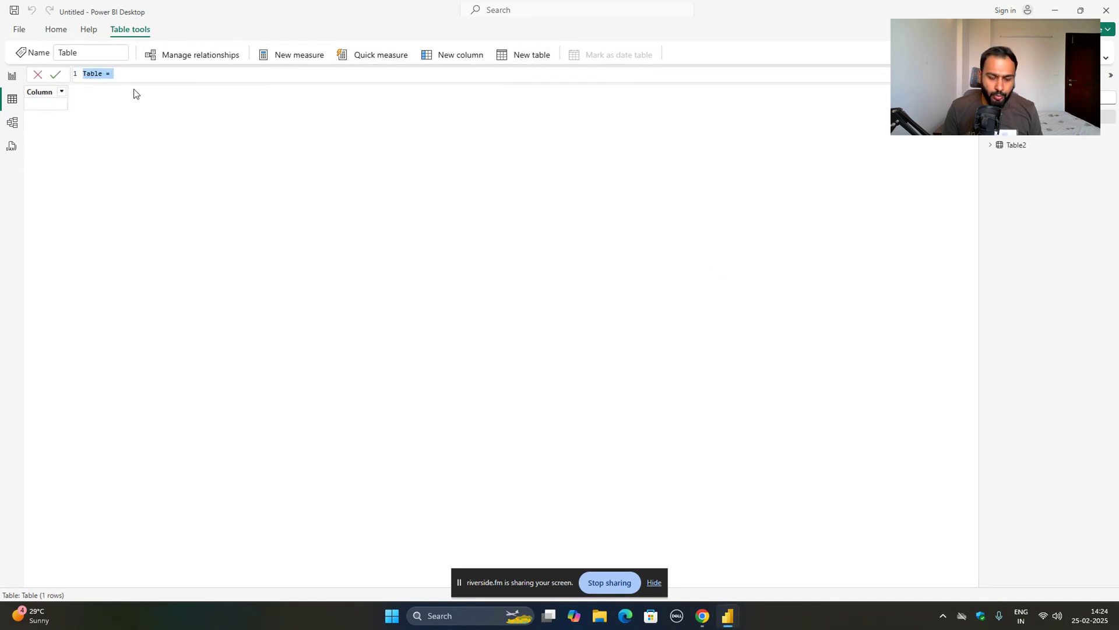
pyautogui.press('BackSpace')
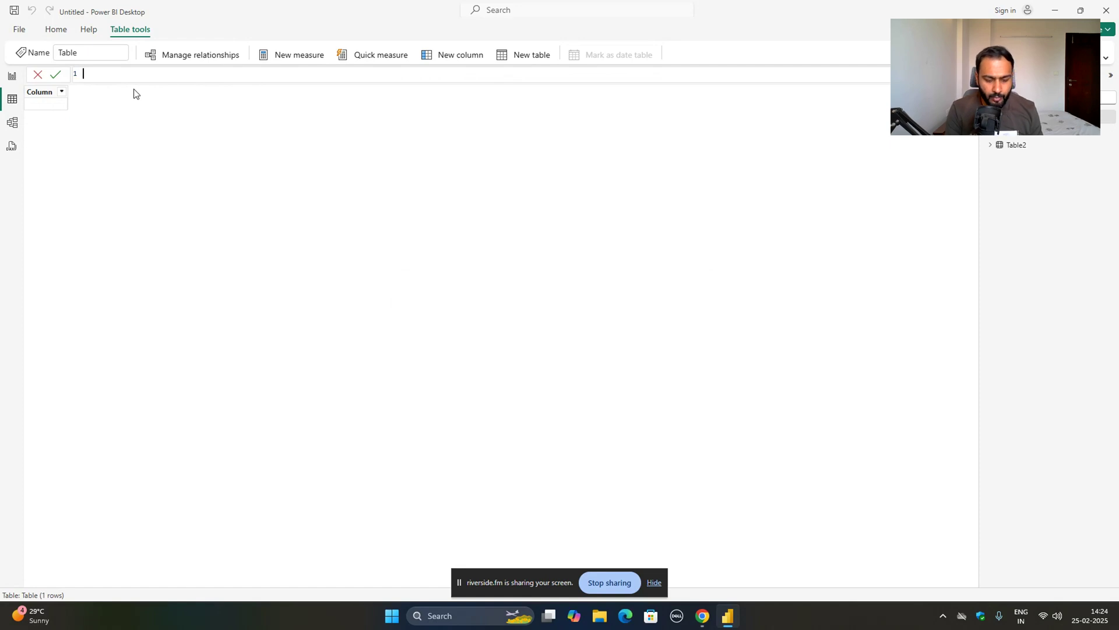
pyautogui.write('NEWTA')
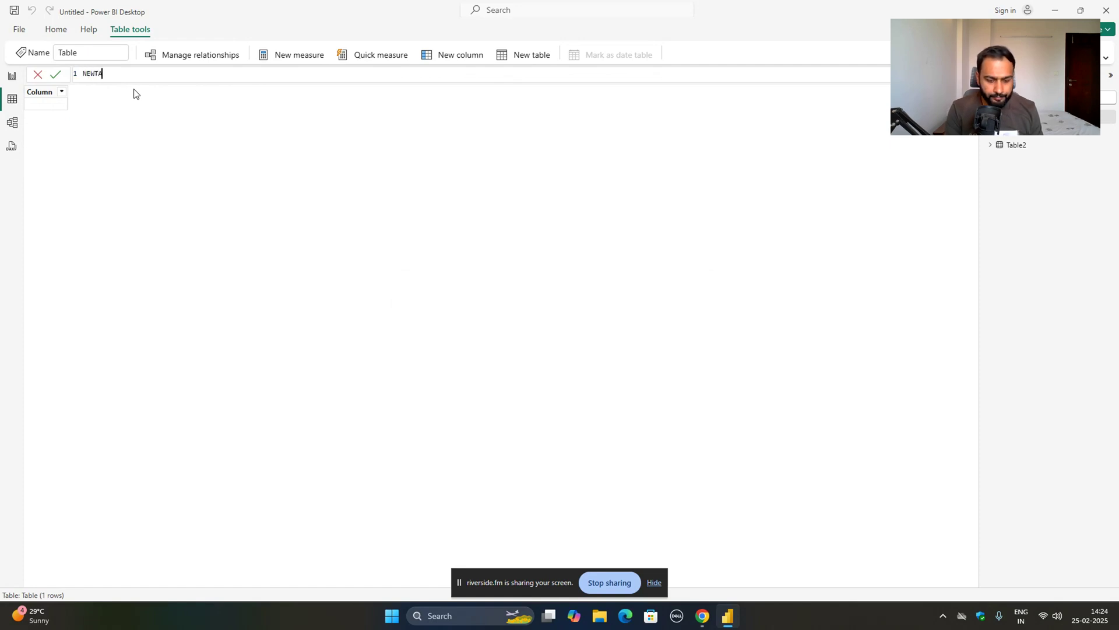
pyautogui.write('BLE')
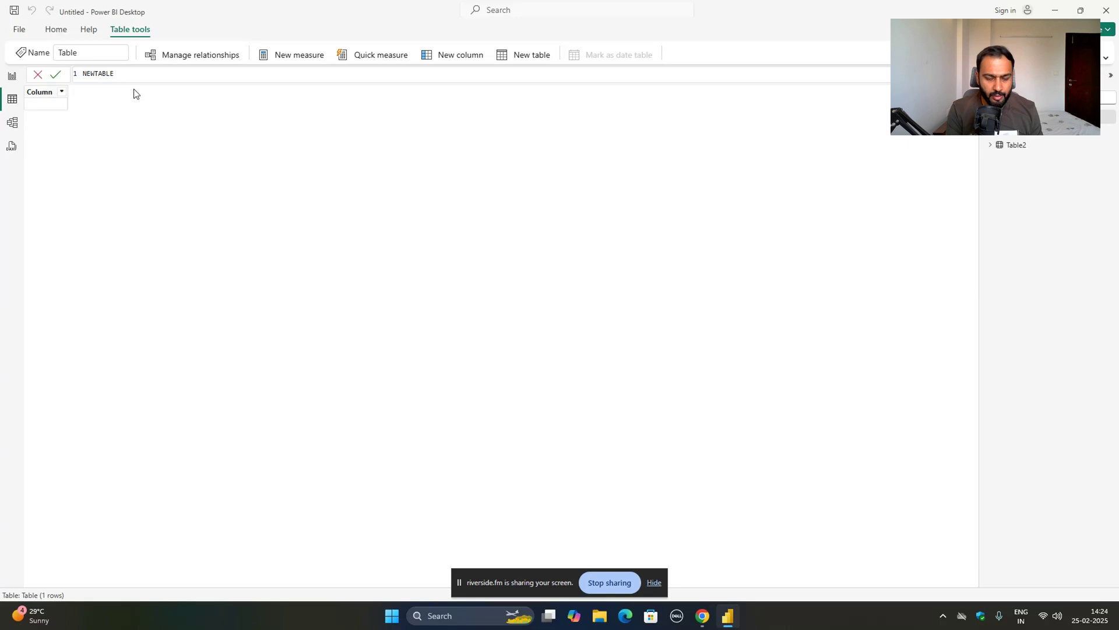
pyautogui.write(' = E')
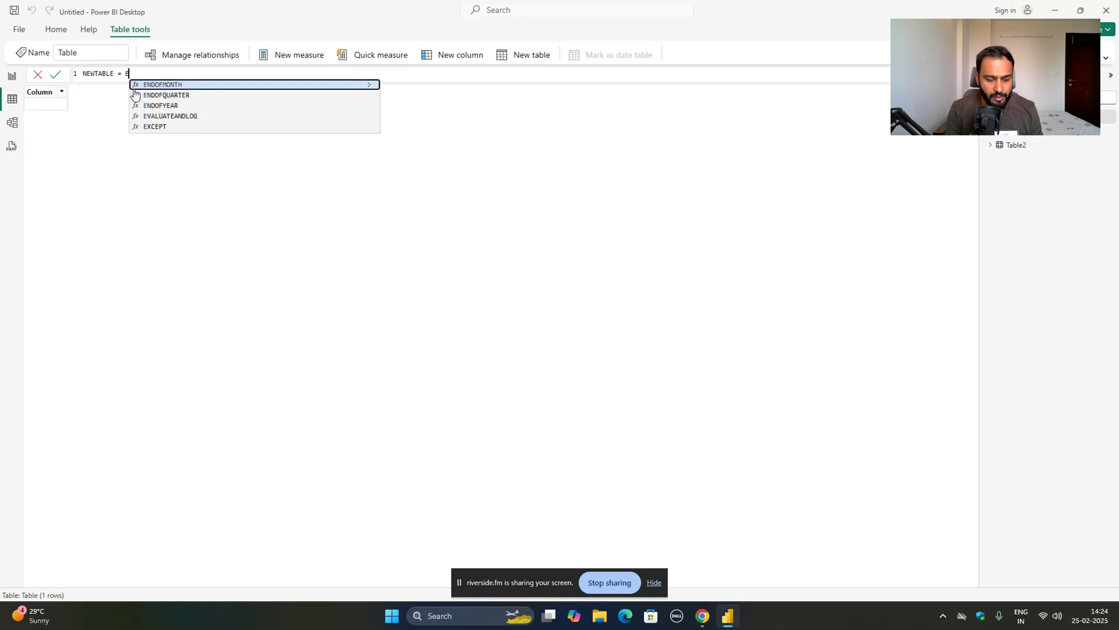
pyautogui.write('XCEPT')
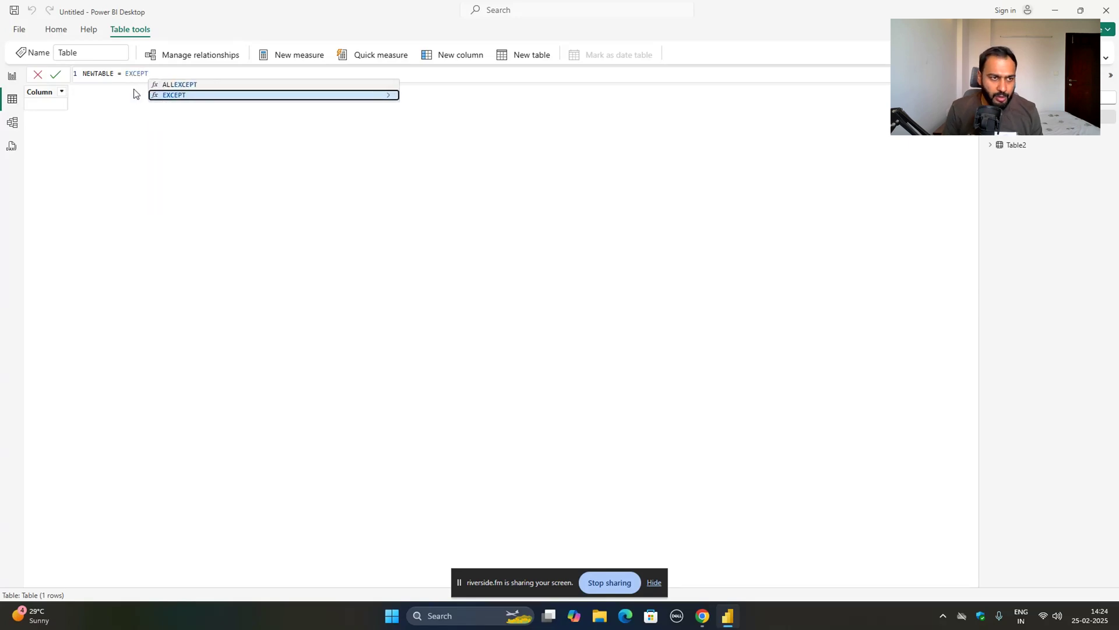
pyautogui.click(175, 99)
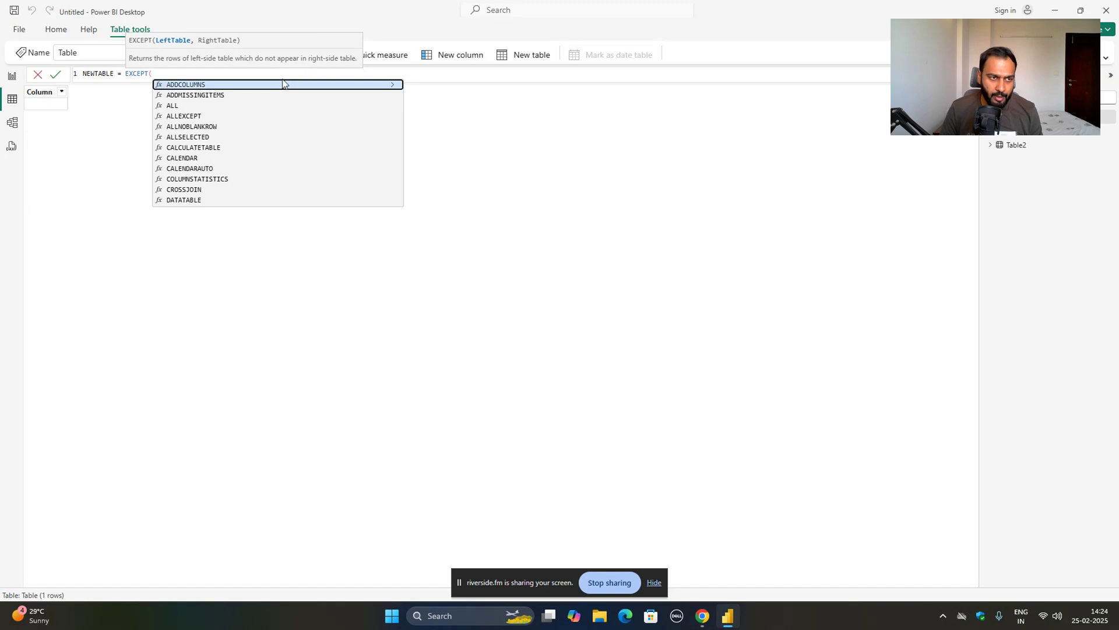
pyautogui.write('TABLE')
# Complete and commit the formula NEWTABLE = EXCEPT('Table 1', Table2)
pyautogui.click(202, 85)
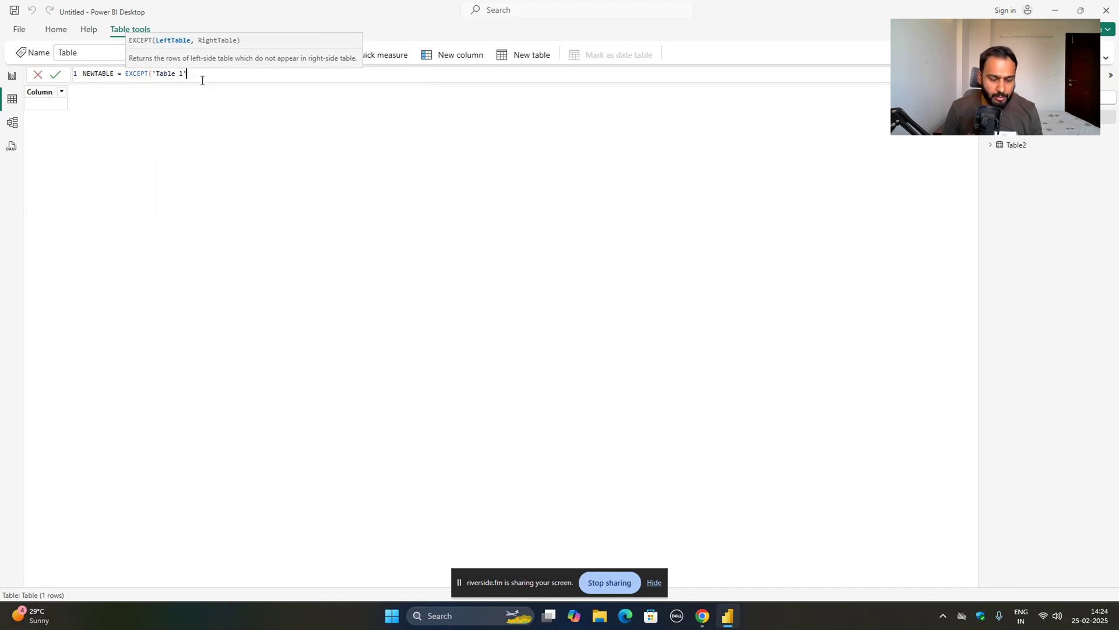
pyautogui.write(',TYAB')
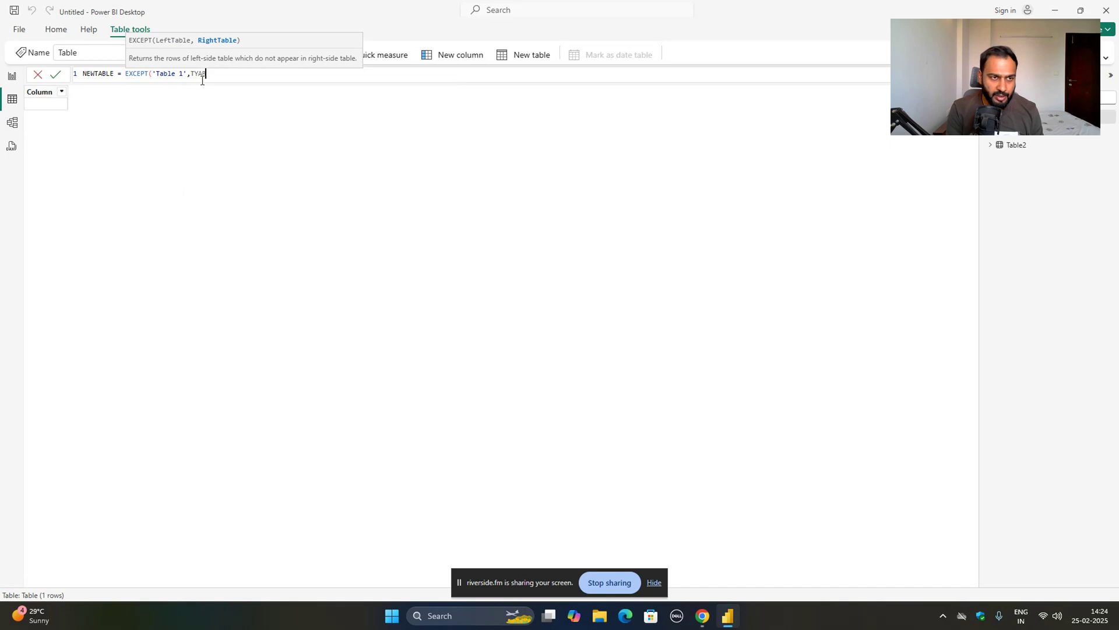
pyautogui.press('BackSpace')
pyautogui.press('BackSpace')
pyautogui.write('A')
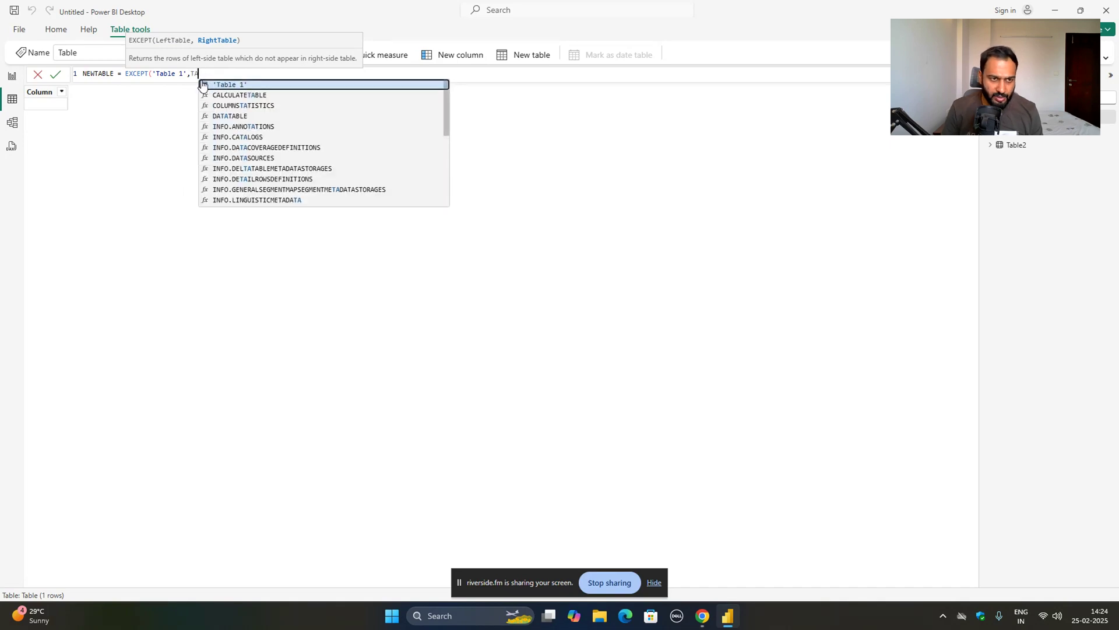
pyautogui.scroll(-3, 207, 92)
pyautogui.scroll(-2, 313, 166)
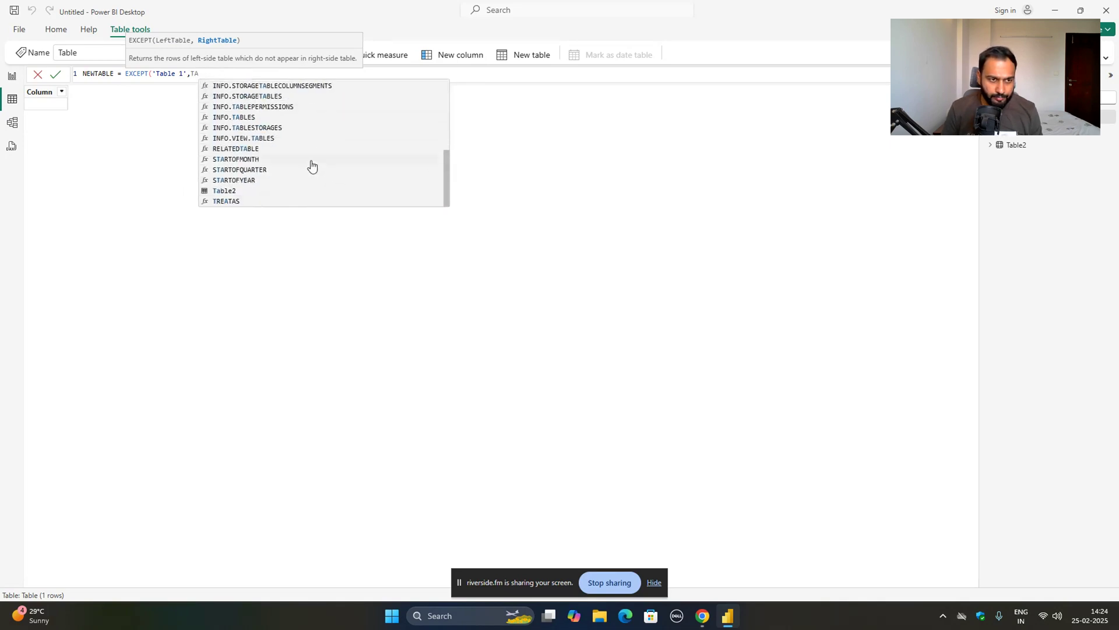
pyautogui.click(227, 191)
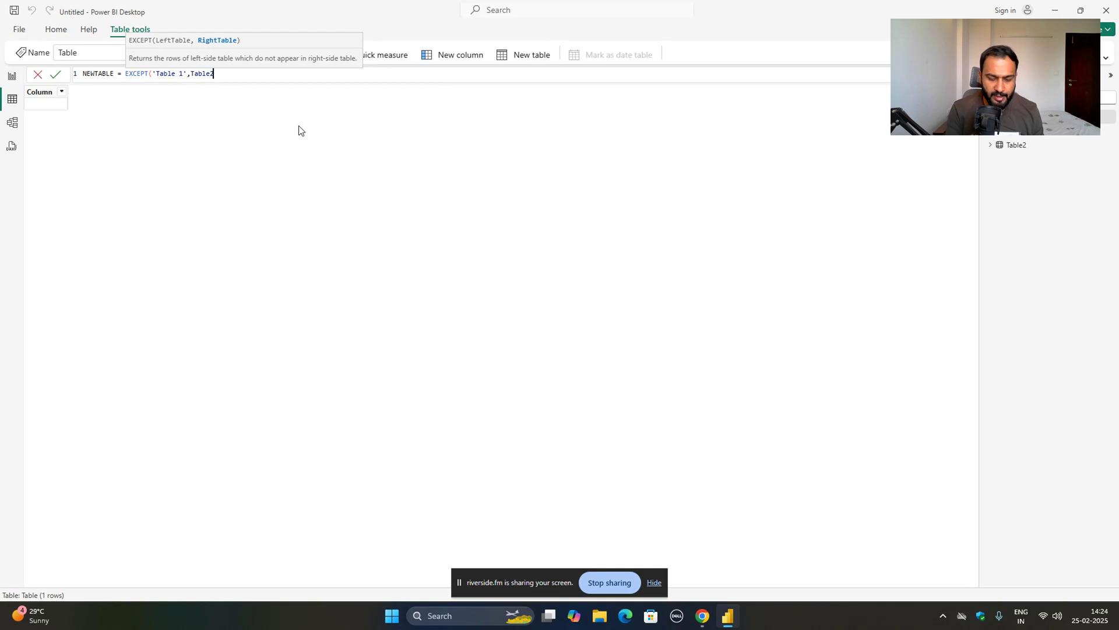
pyautogui.write(')')
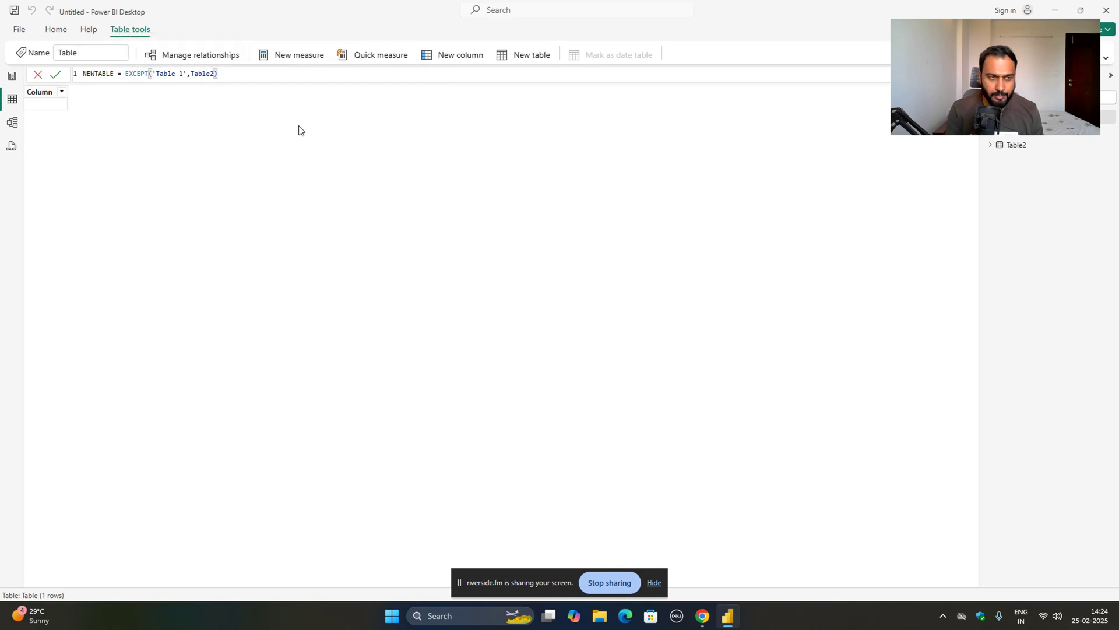
pyautogui.press('Return')
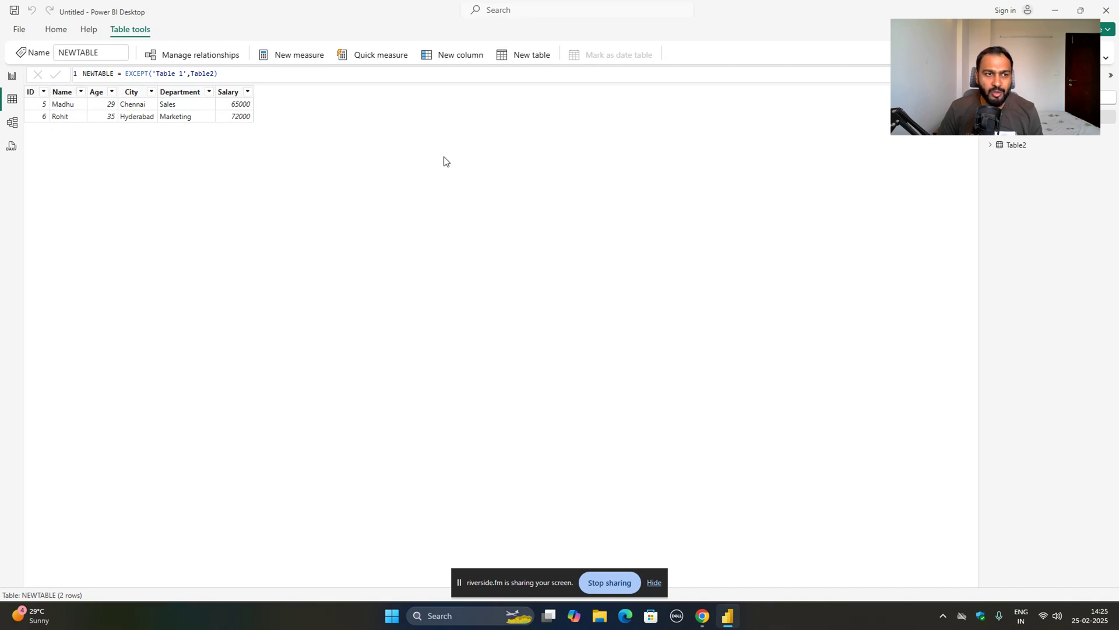
# Return to the Home ribbon after confirming NEWTABLE holds only Madhu and Rohit
pyautogui.click(55, 34)
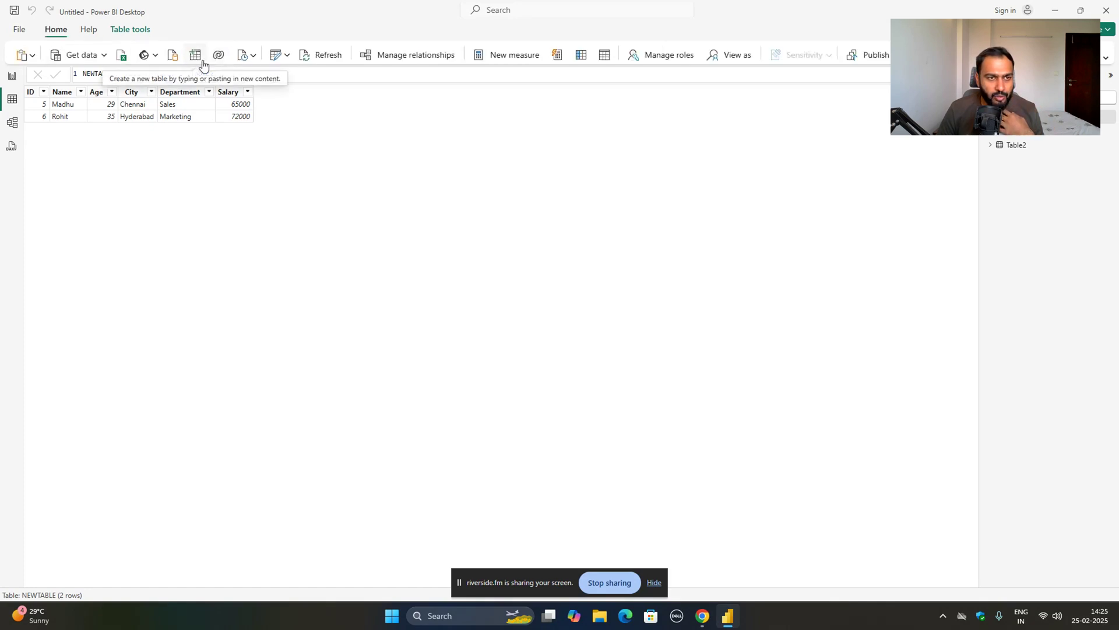
# In Power Query, preview Table2 and Table 1, then start Merge Queries as New
pyautogui.click(272, 57)
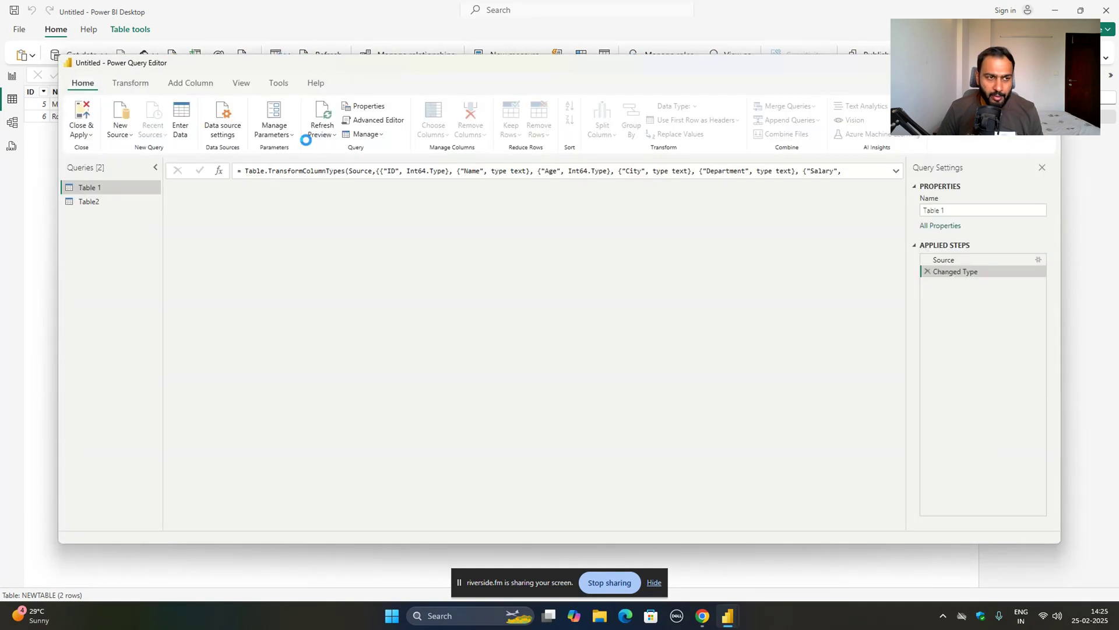
pyautogui.click(88, 201)
pyautogui.click(93, 190)
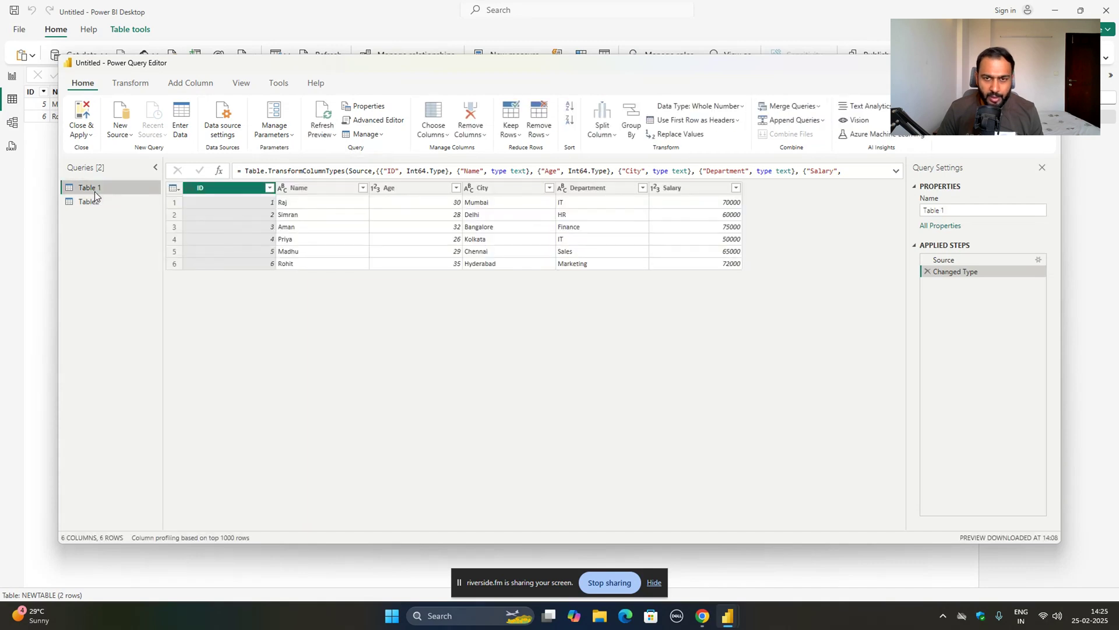
pyautogui.click(818, 107)
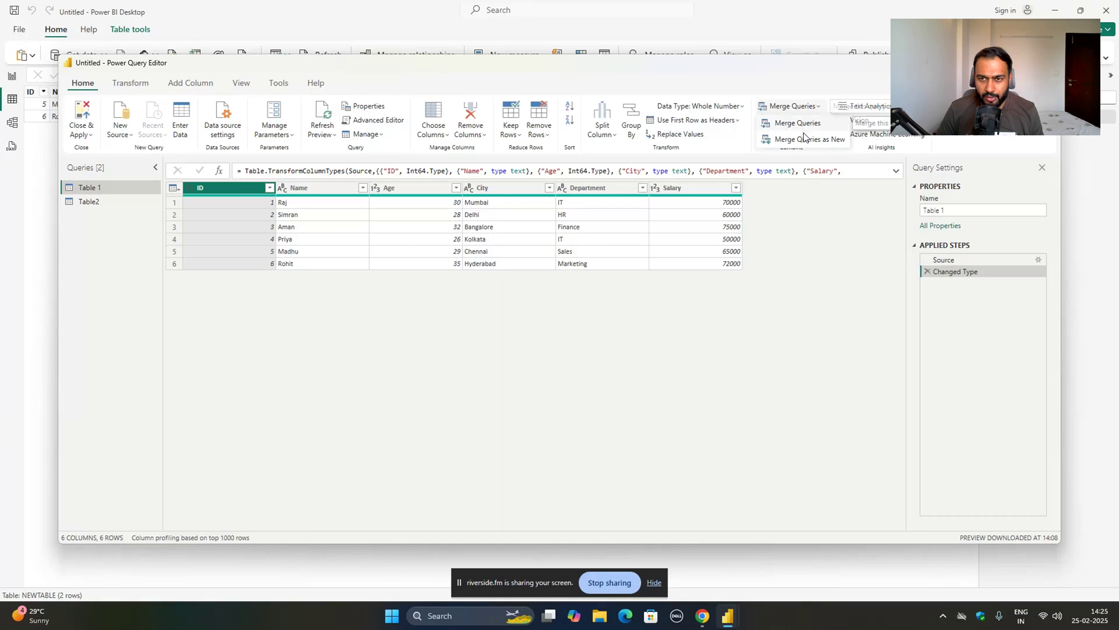
pyautogui.click(804, 139)
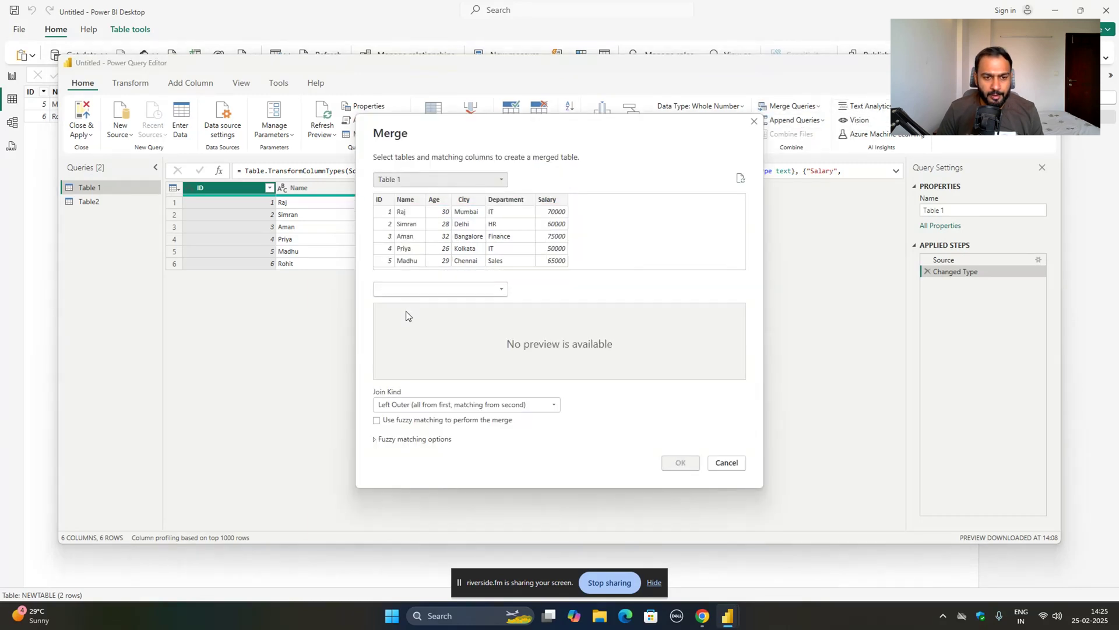
# Merge Table 1 with Table2 on their ID columns using a Left Anti join
pyautogui.click(412, 292)
pyautogui.click(408, 317)
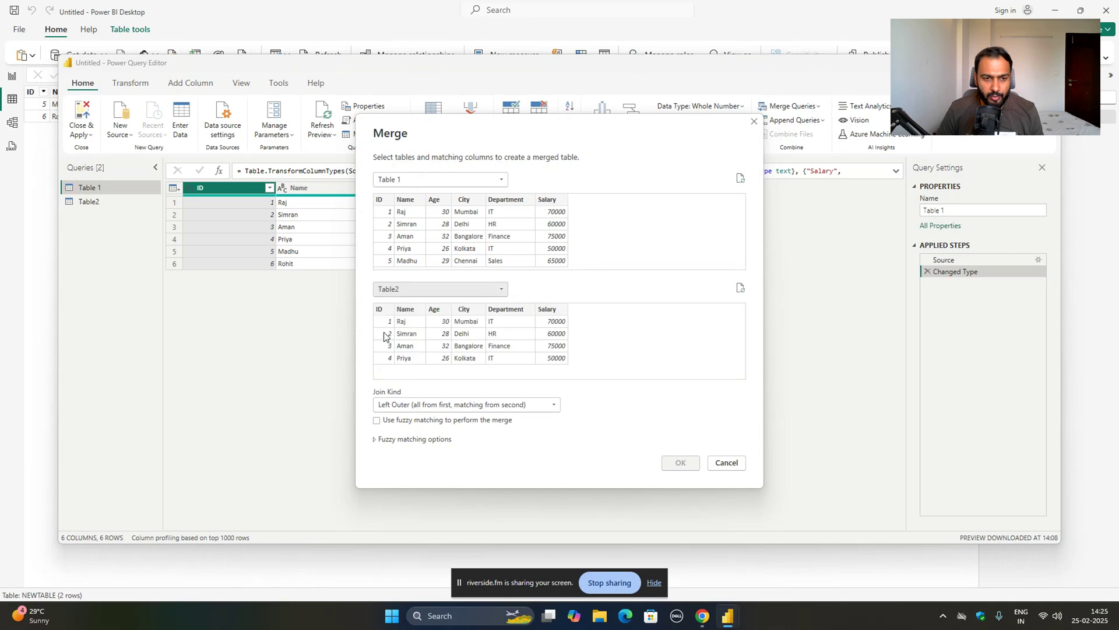
pyautogui.click(386, 199)
pyautogui.click(380, 309)
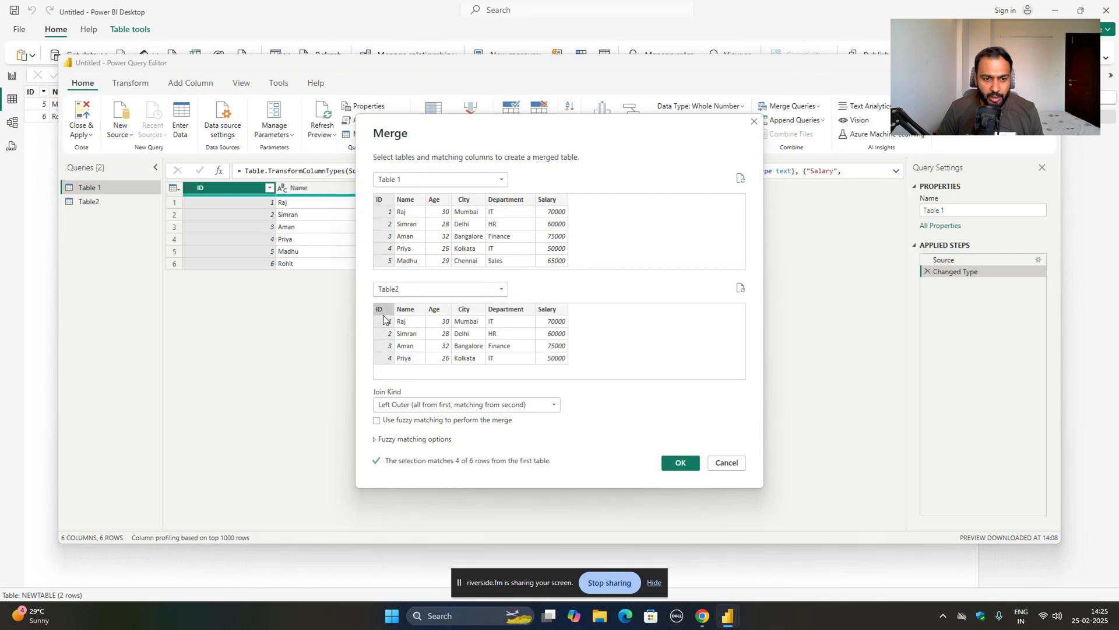
pyautogui.click(400, 407)
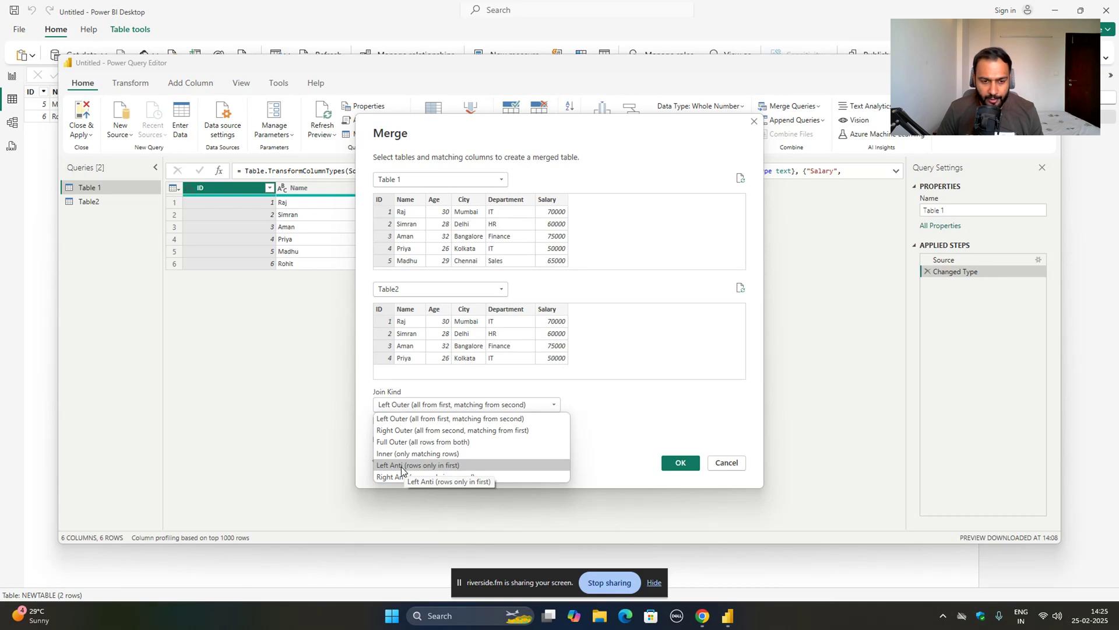
pyautogui.click(402, 466)
pyautogui.click(676, 463)
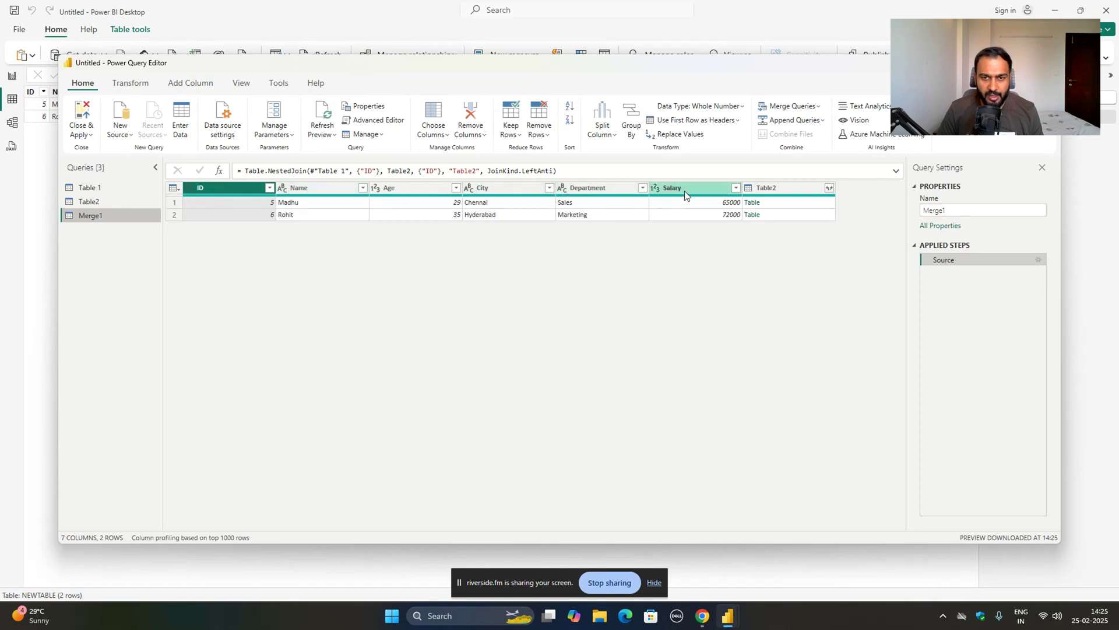
# Remove the nested Table2 column from the Merge1 query
pyautogui.rightClick(793, 186)
pyautogui.click(822, 209)
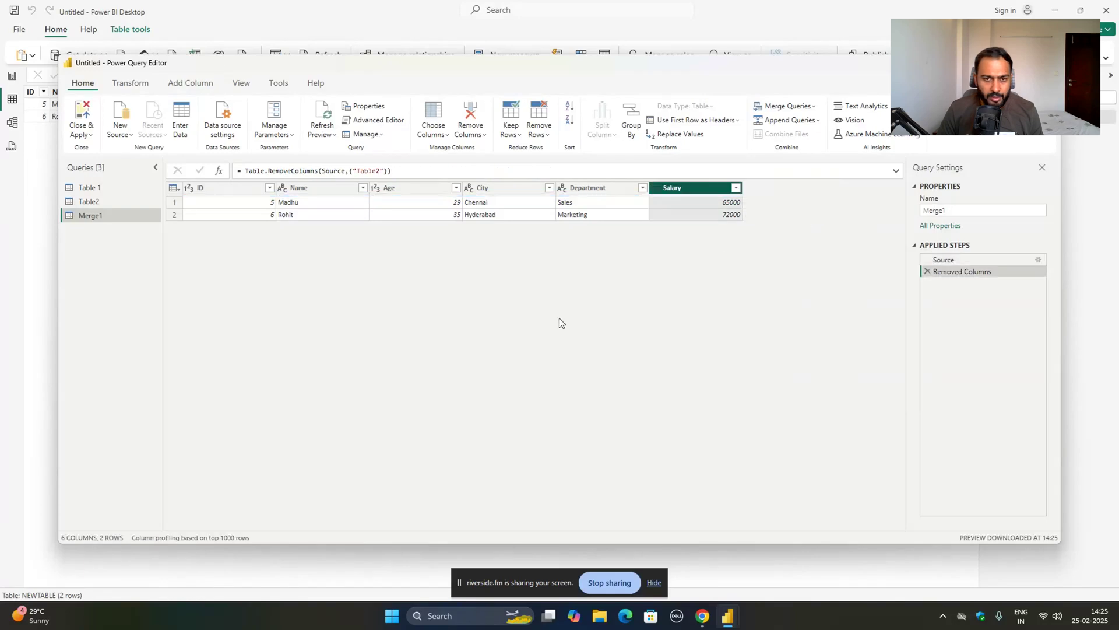